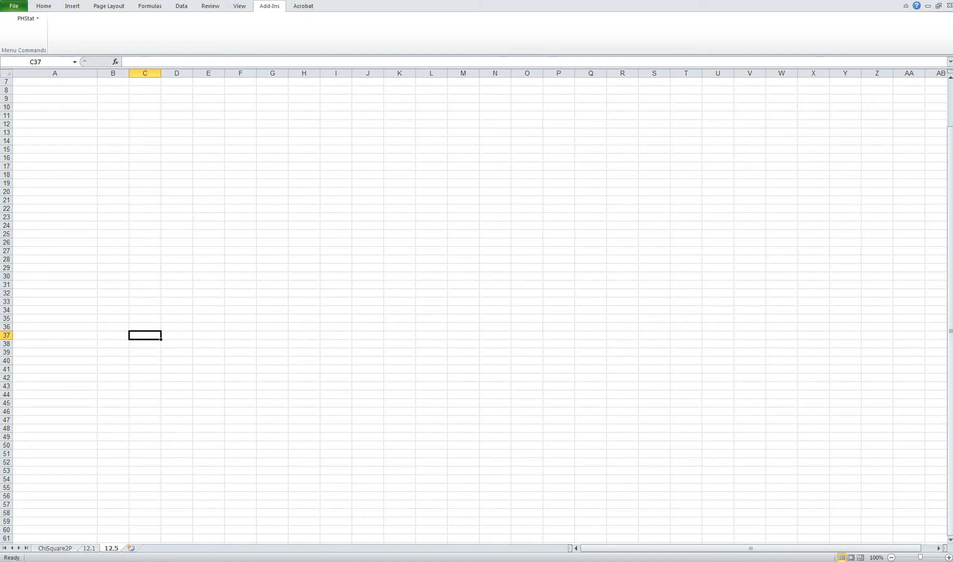
# Start a PHStat multiple-sample Chi-Square Test with a .01 level of significance, 2 rows and 2 columns.
pyautogui.click(39, 20)
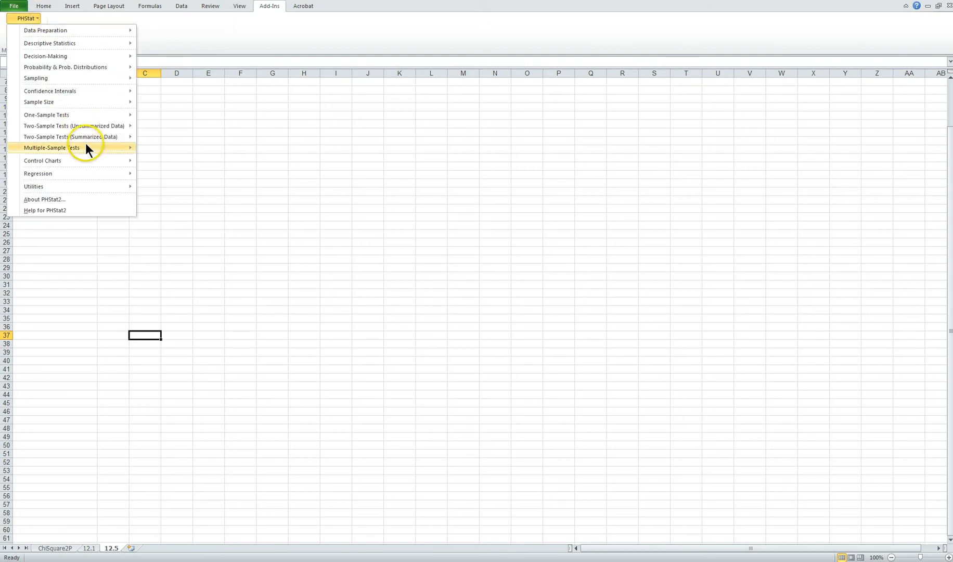
pyautogui.moveTo(86, 149)
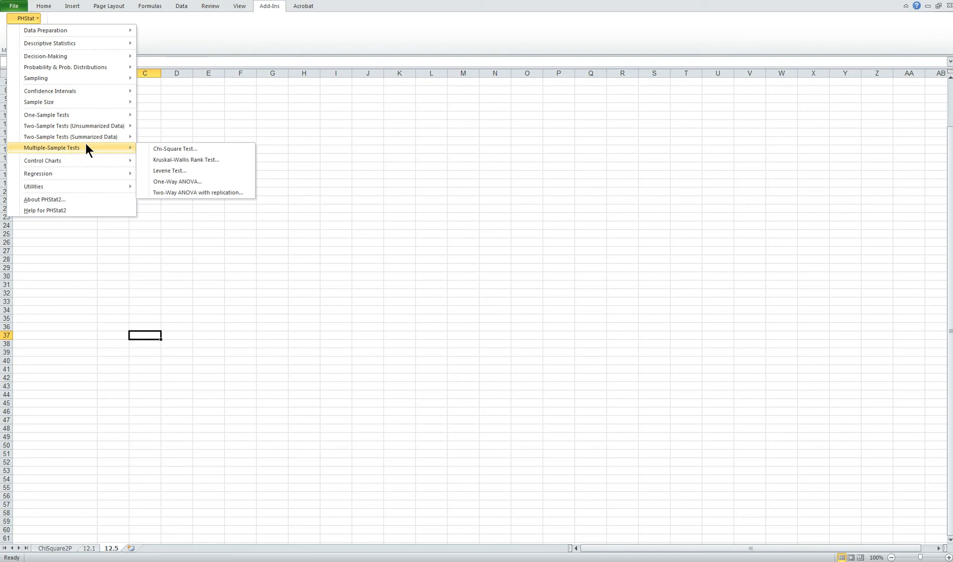
pyautogui.click(173, 149)
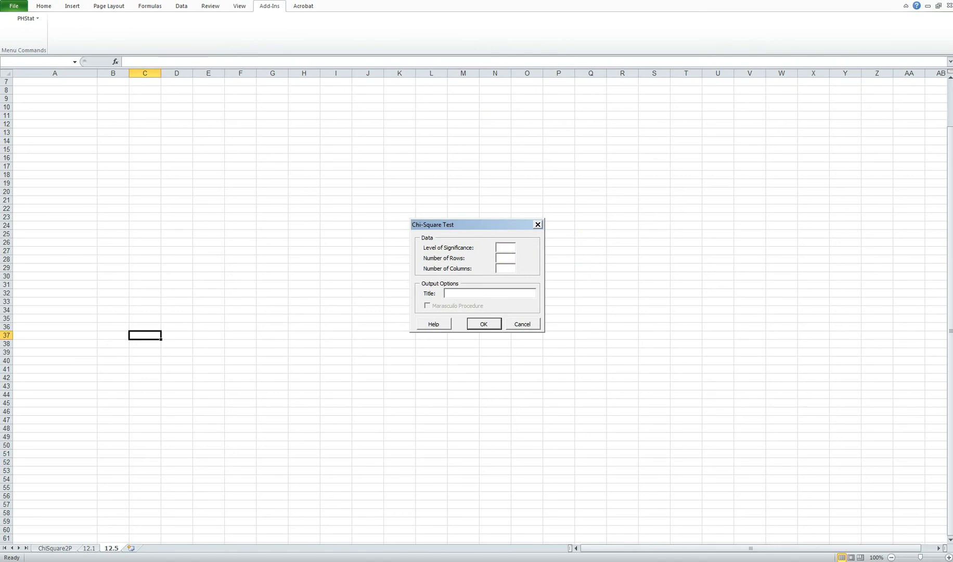
pyautogui.write('.01')
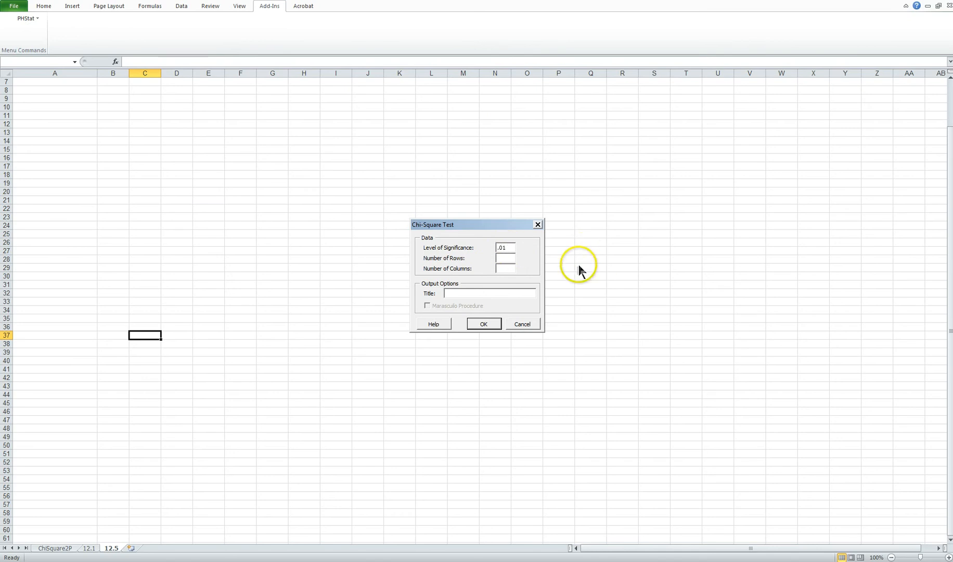
pyautogui.click(509, 257)
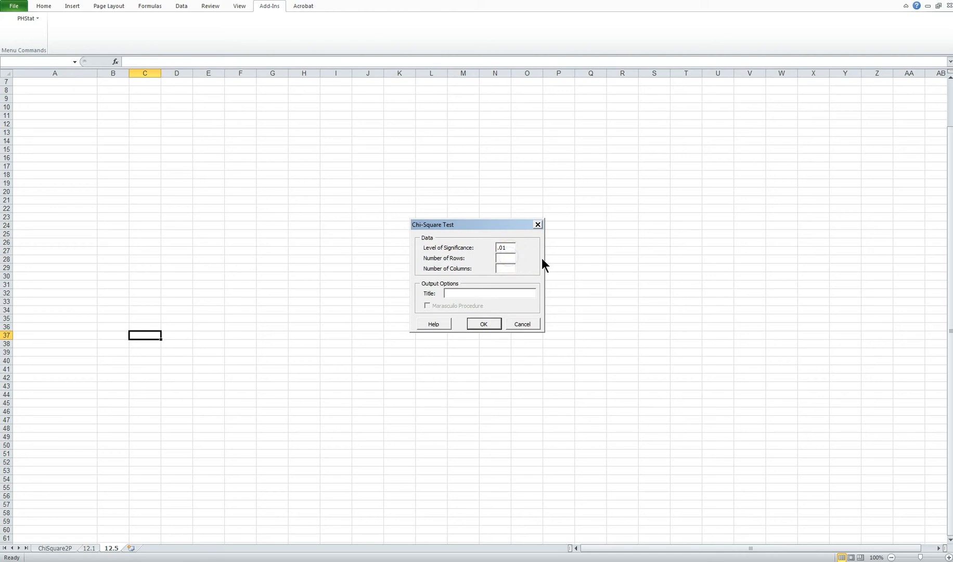
pyautogui.write('2')
pyautogui.click(507, 267)
pyautogui.write('2')
# Title the test output "Gender & Shopping Enjoyment" and generate the chi-square worksheet.
pyautogui.click(460, 292)
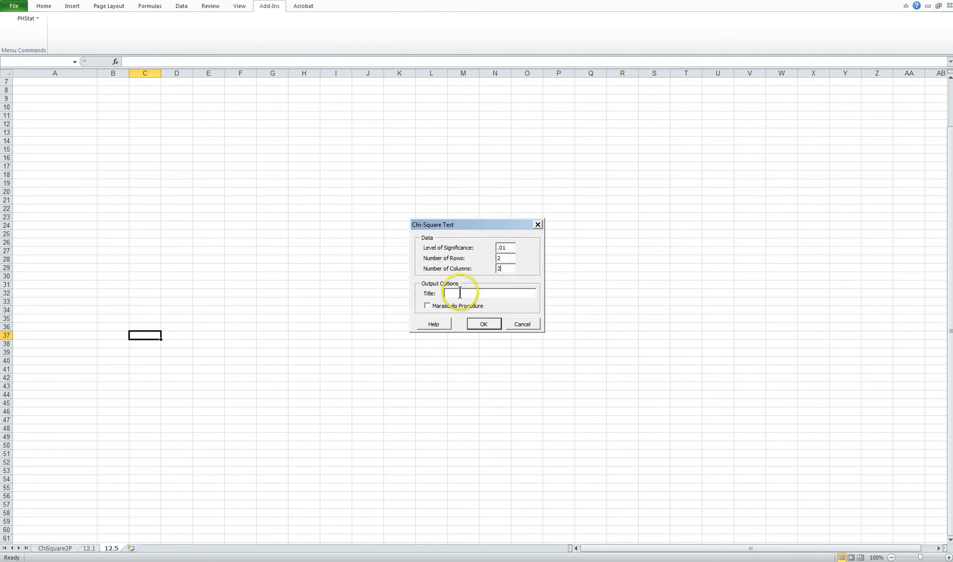
pyautogui.write('Gender &')
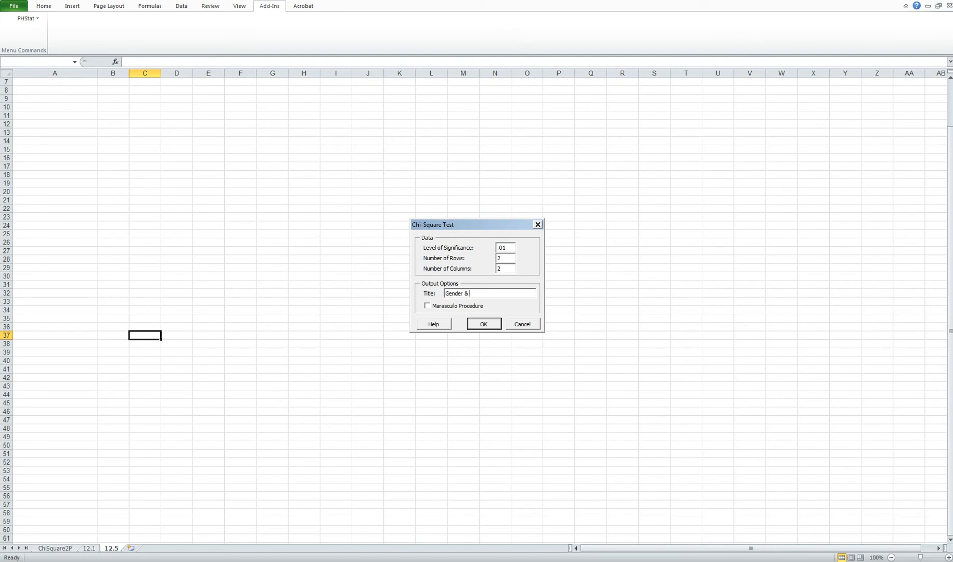
pyautogui.write(' Shopping')
pyautogui.write(' P')
pyautogui.write('Enjoyment')
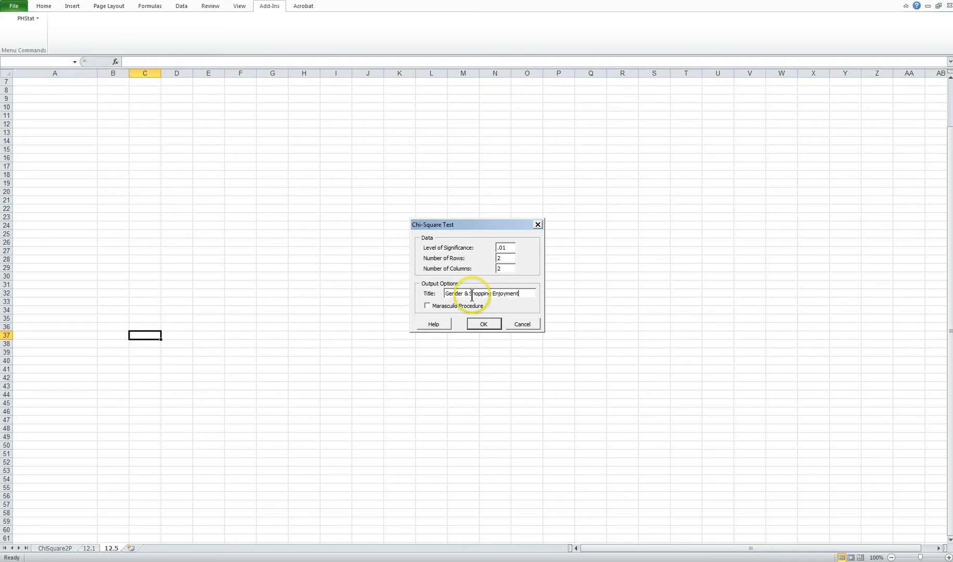
pyautogui.click(479, 325)
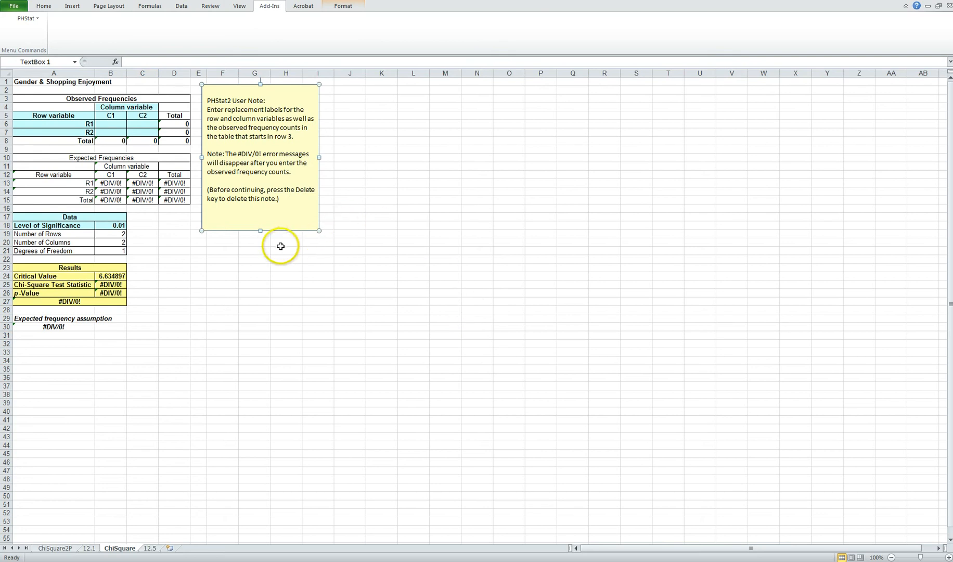
# Enter the observed frequencies: 135 in B6, 103 in B7, 224 in C6 and 37 in C7.
pyautogui.click(118, 122)
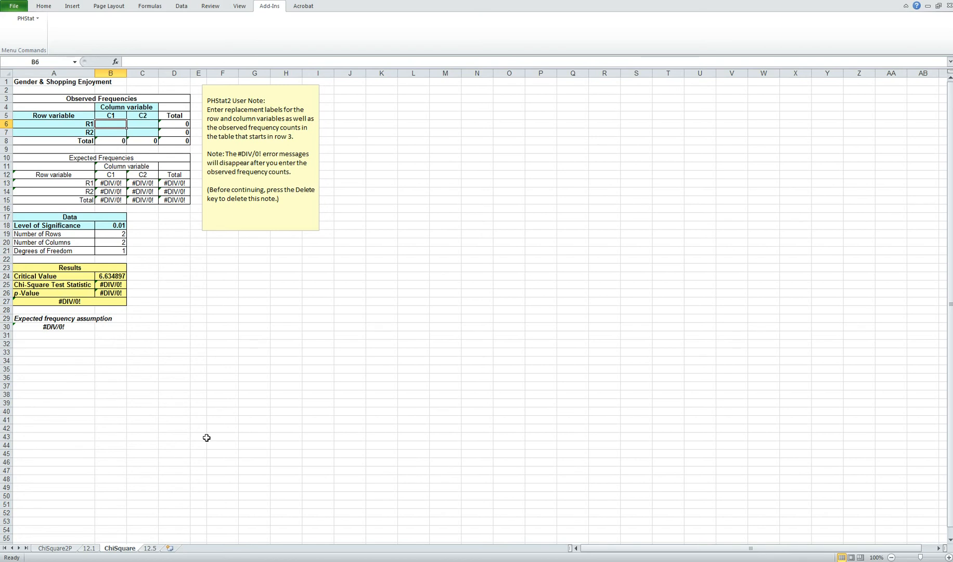
pyautogui.write('135')
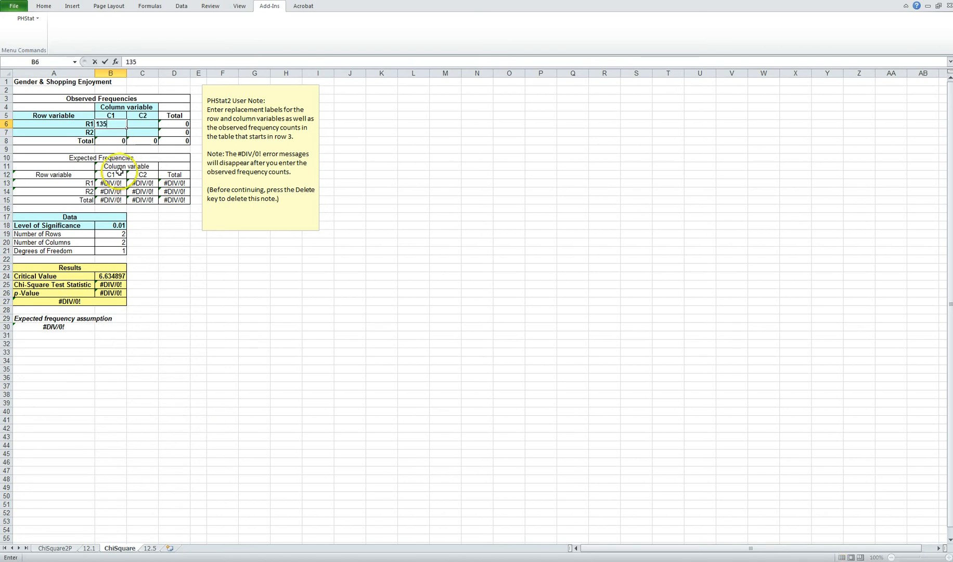
pyautogui.click(114, 132)
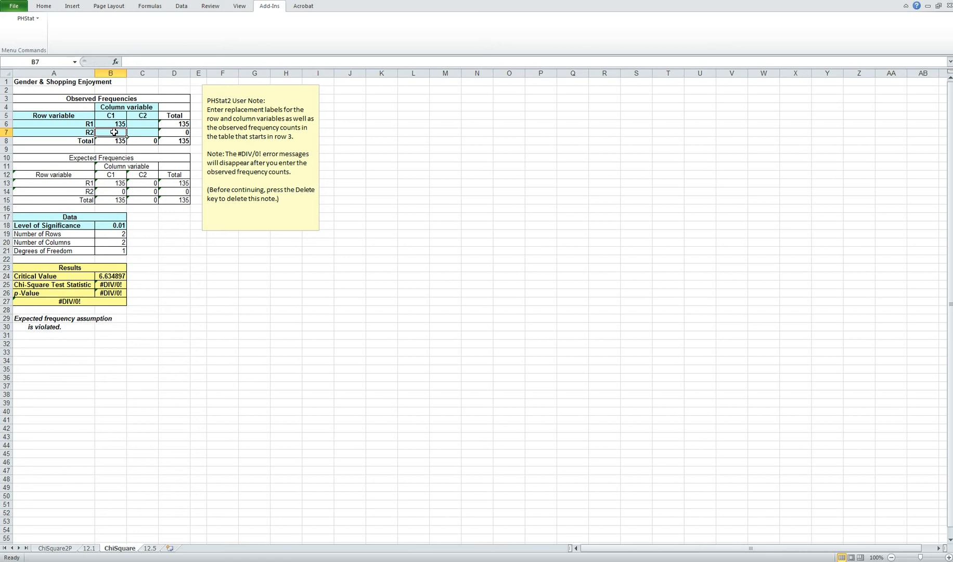
pyautogui.write('103')
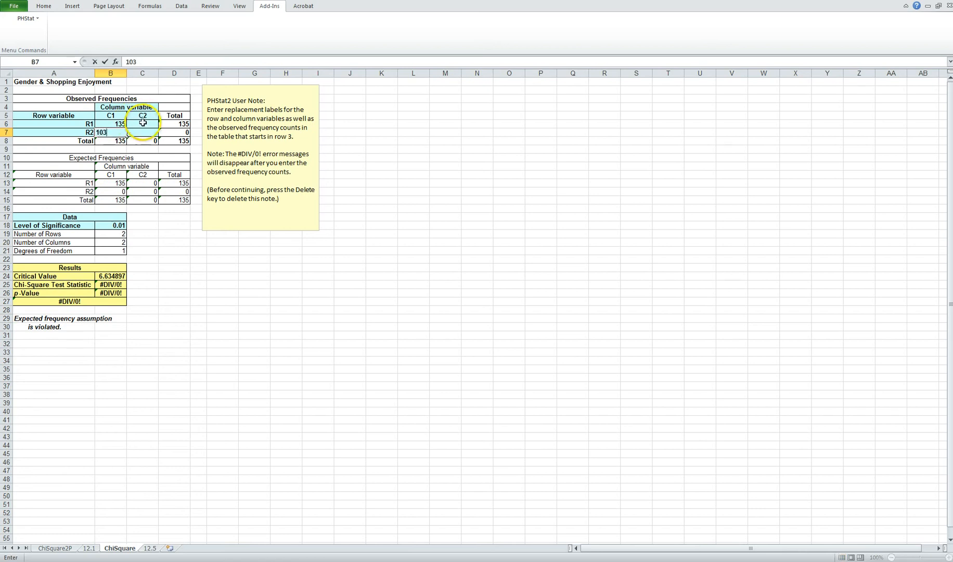
pyautogui.click(142, 123)
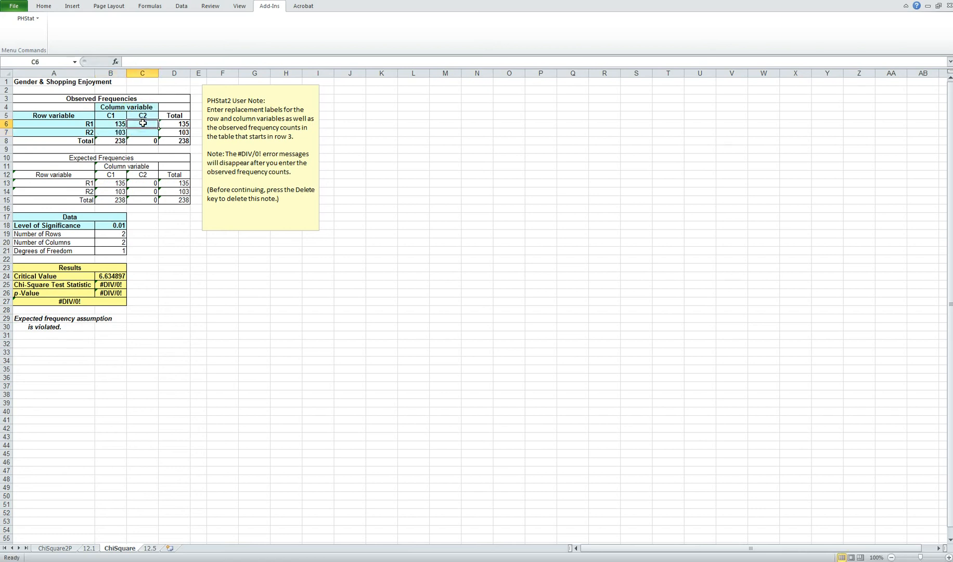
pyautogui.write('224')
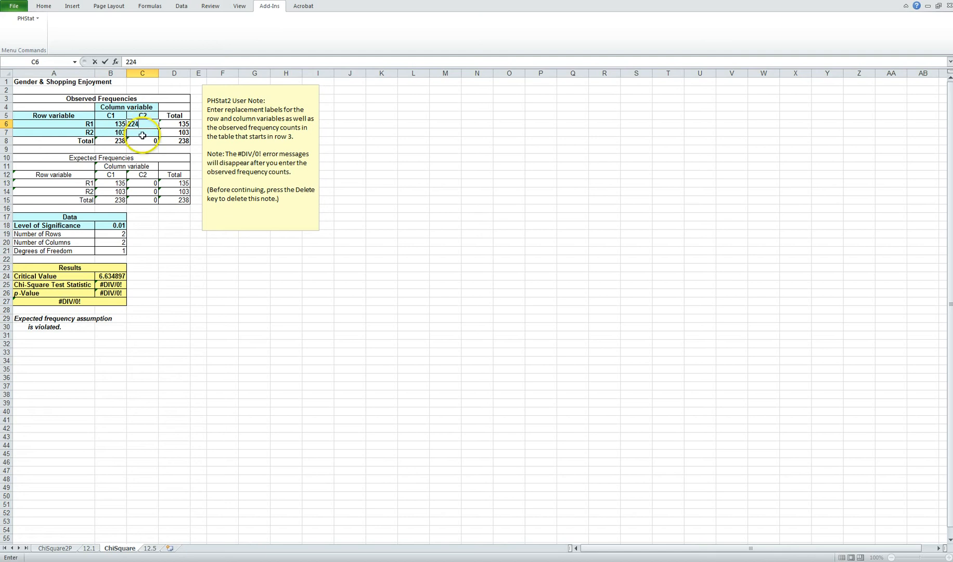
pyautogui.click(142, 137)
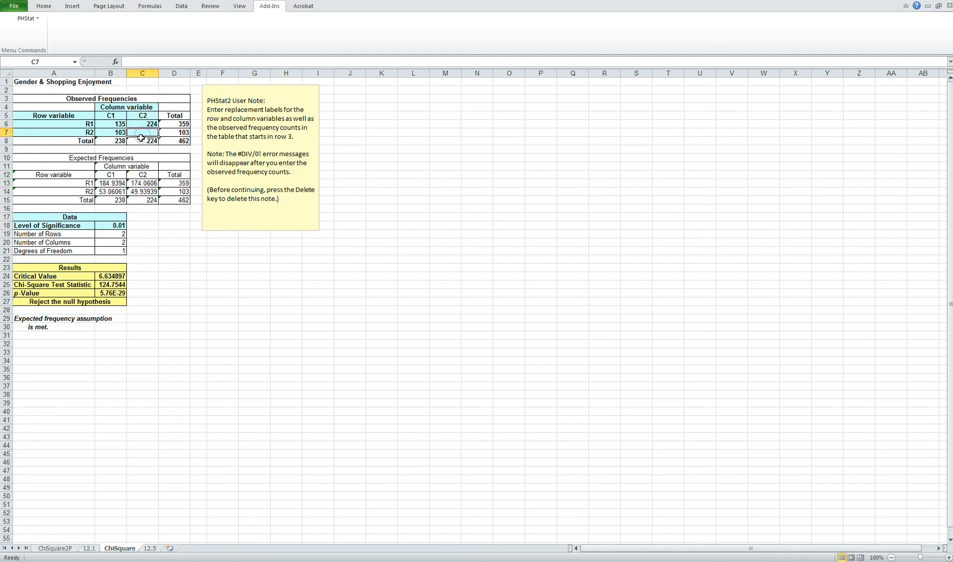
pyautogui.write('37')
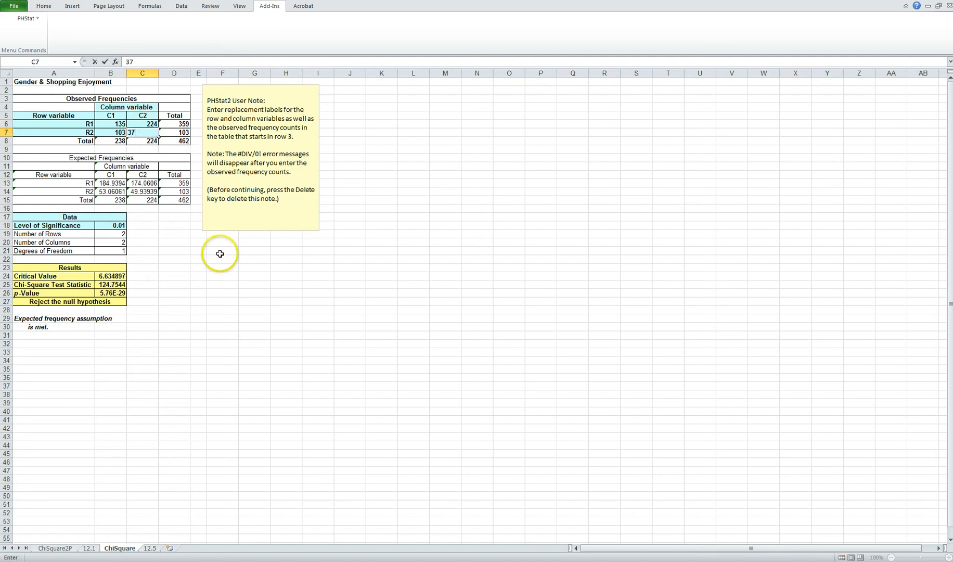
pyautogui.click(173, 252)
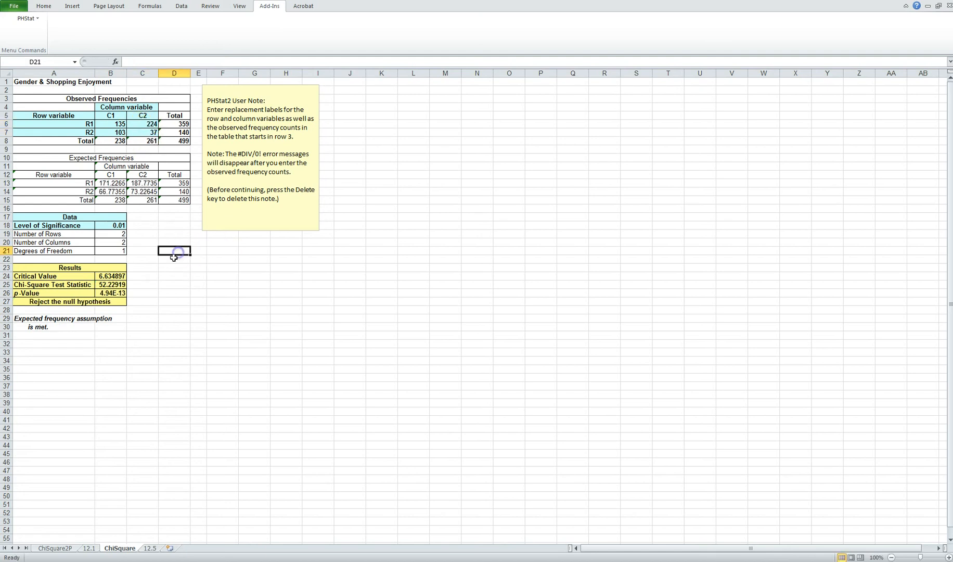
# Relabel the observed table's row variable as "Do you enjoy shopping?" with the rows named Yes and No.
pyautogui.click(66, 116)
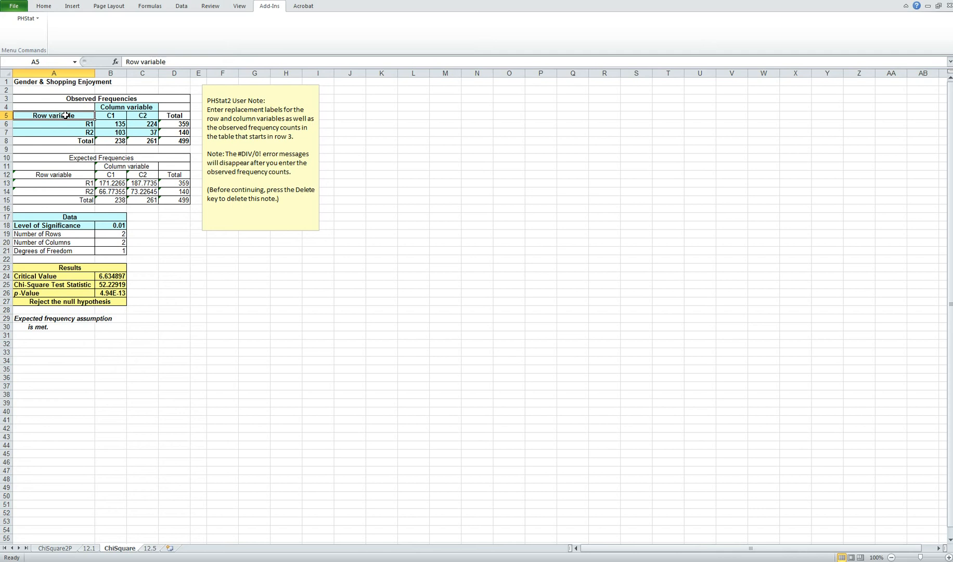
pyautogui.write('Do you')
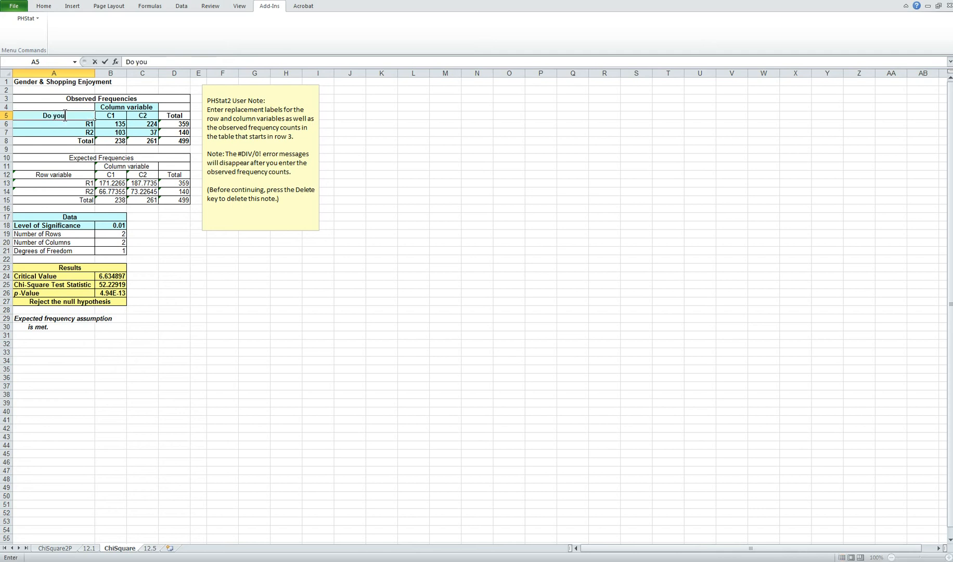
pyautogui.write(' enjoy shopping')
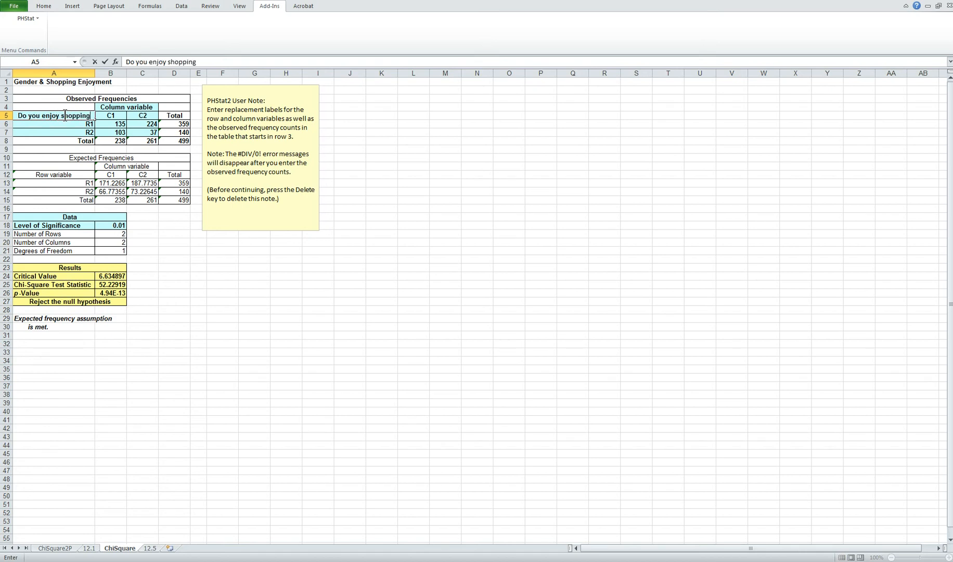
pyautogui.write('?')
pyautogui.click(86, 125)
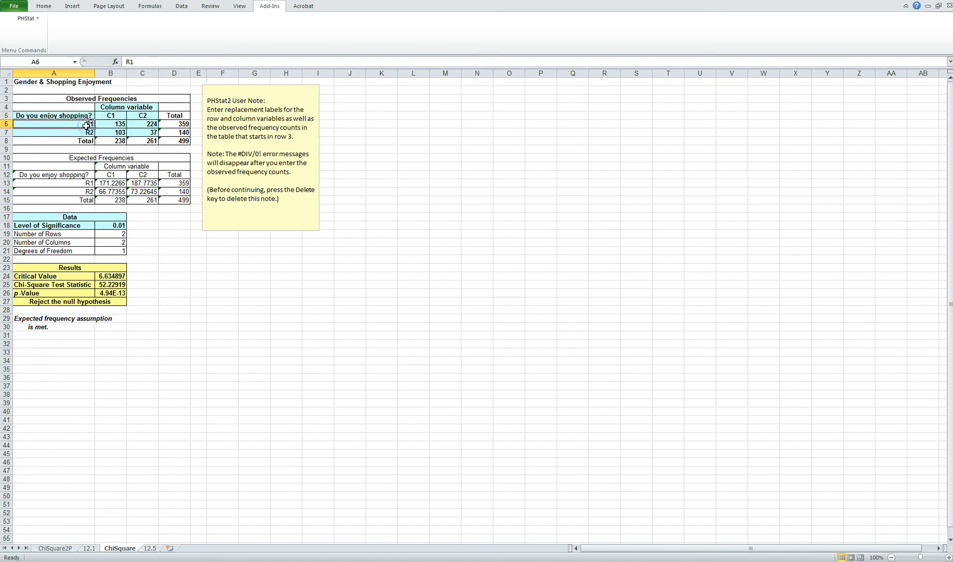
pyautogui.write('Yes')
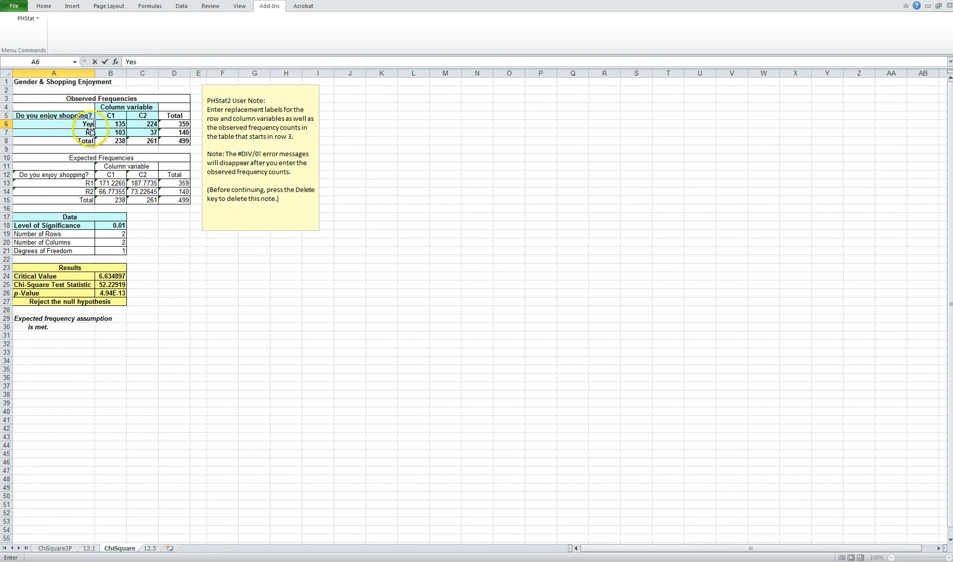
pyautogui.click(84, 132)
pyautogui.write('No')
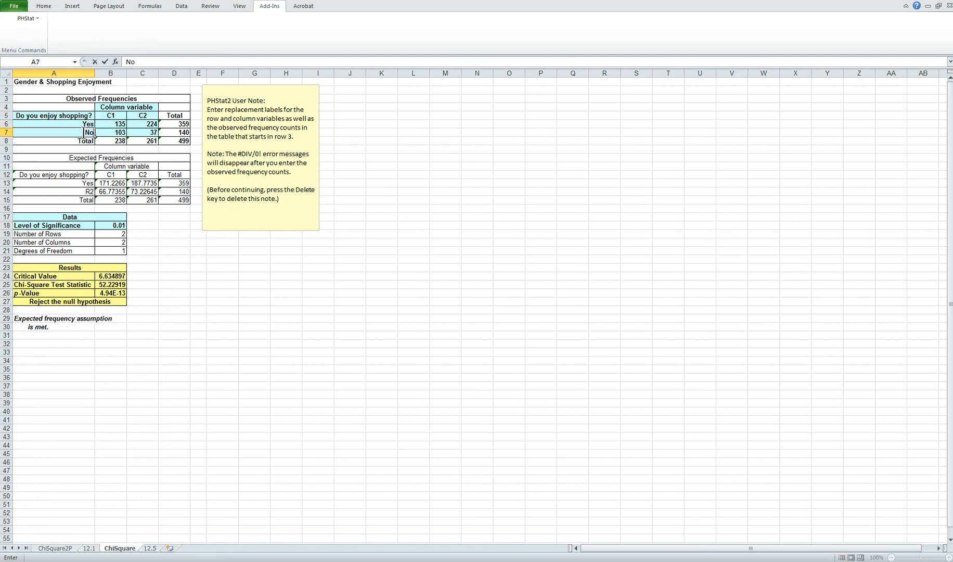
# Relabel the observed table's column variable as "Gender" with the columns named Male and Females.
pyautogui.click(107, 104)
pyautogui.write('Gender')
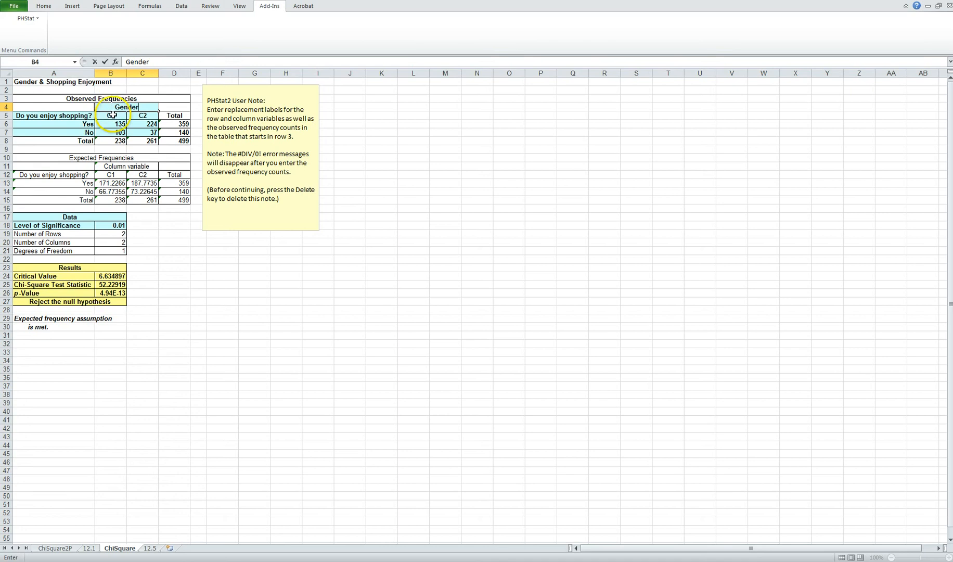
pyautogui.click(101, 118)
pyautogui.write('Male')
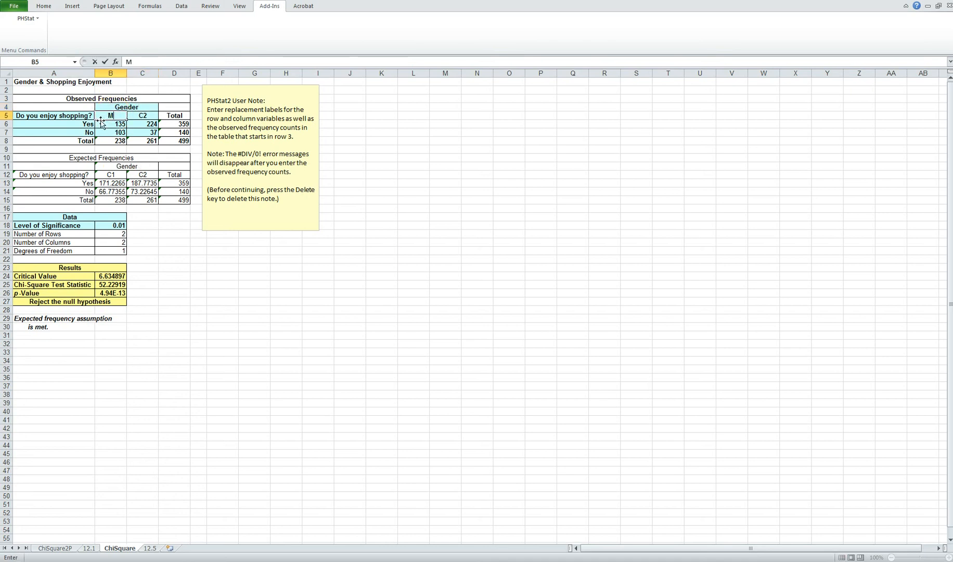
pyautogui.click(144, 118)
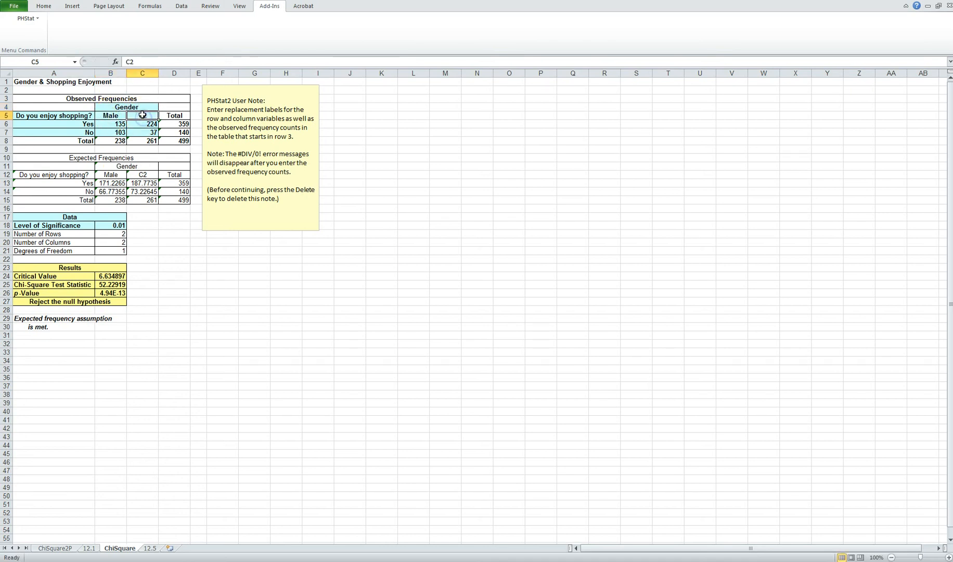
pyautogui.write('Females')
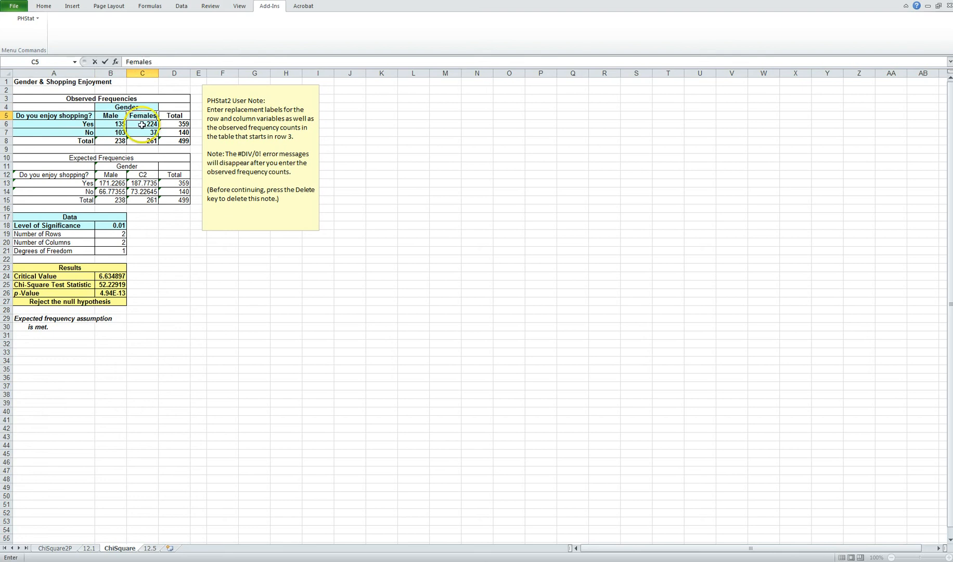
pyautogui.click(151, 217)
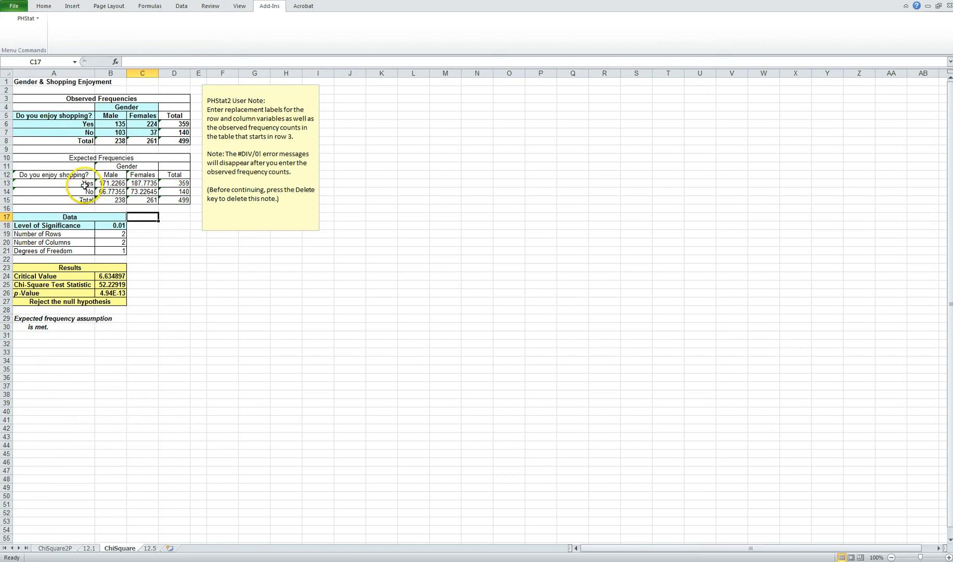
# Review the male counts, both gender column totals and the row variable label in the observed frequencies table.
pyautogui.moveTo(111, 125)
pyautogui.mouseDown()
pyautogui.moveTo(130, 132)
pyautogui.moveTo(118, 130)
pyautogui.mouseUp()
pyautogui.click(118, 141)
pyautogui.click(146, 141)
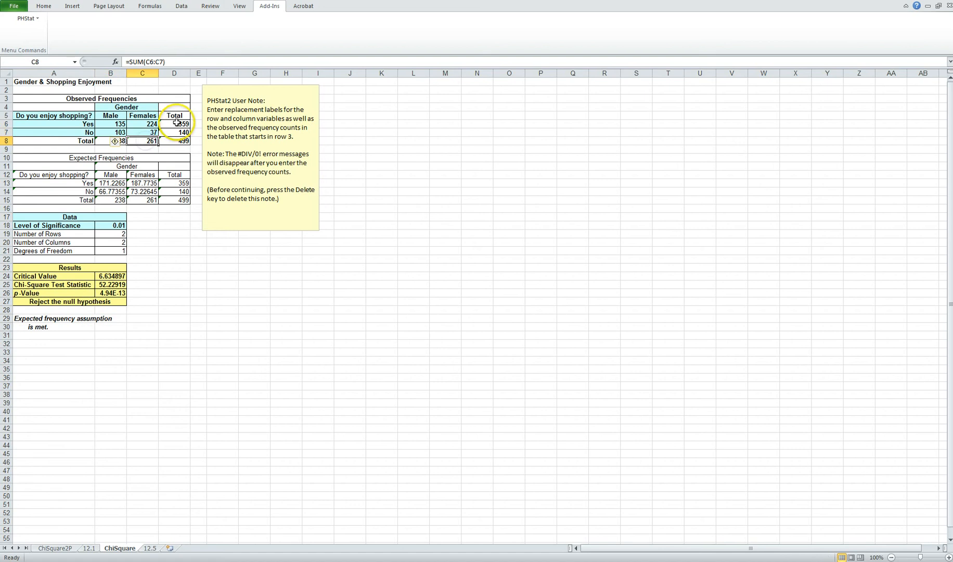
pyautogui.click(82, 116)
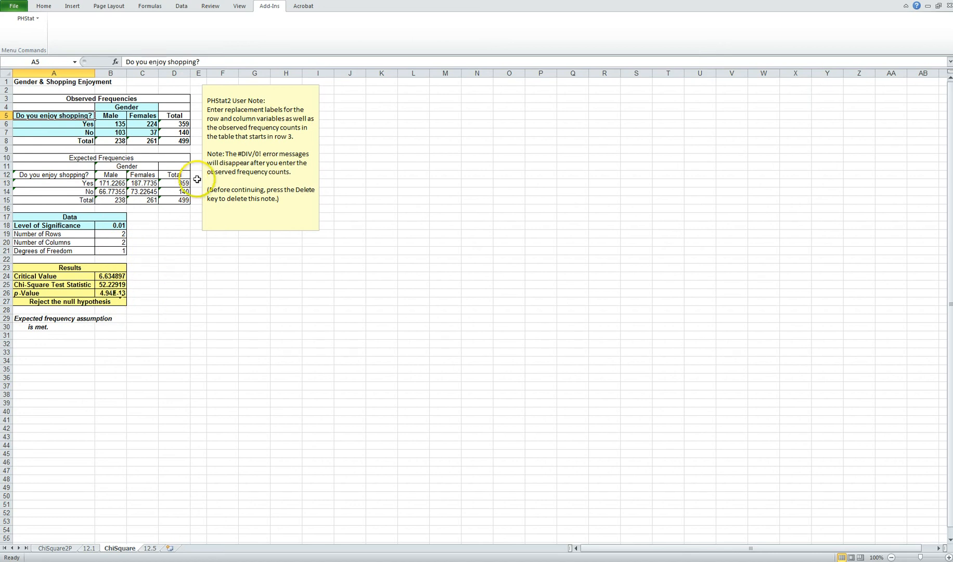
# Move the PHStat2 user note away from the calculations in columns F and G, and inspect the critical value and chi-square test statistic formulas.
pyautogui.click(302, 91)
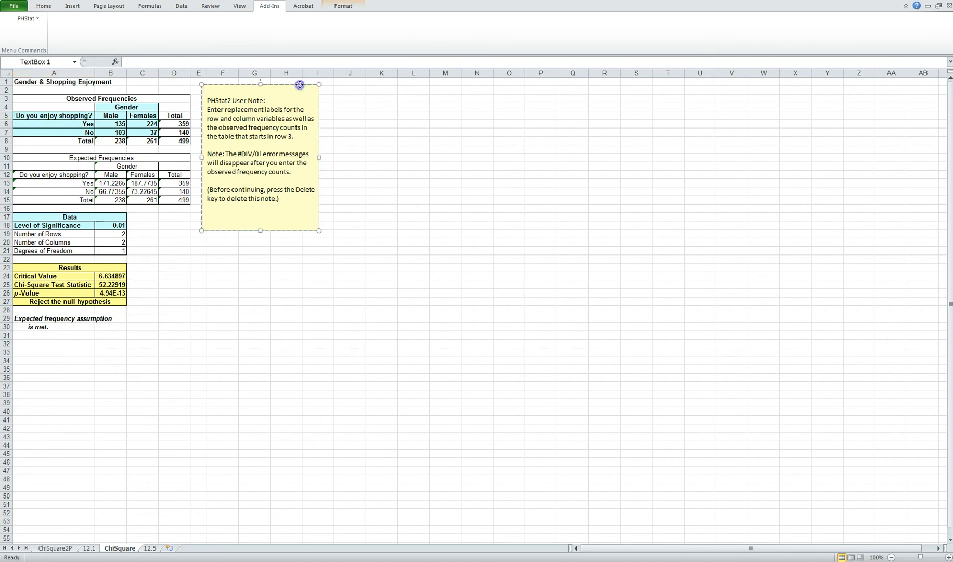
pyautogui.moveTo(302, 85); pyautogui.dragTo(451, 94)
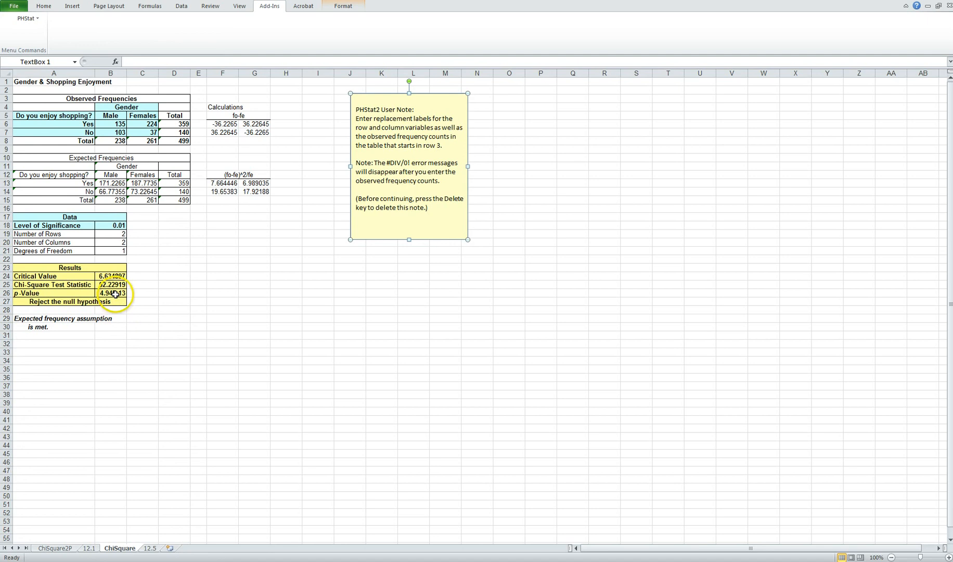
pyautogui.click(116, 275)
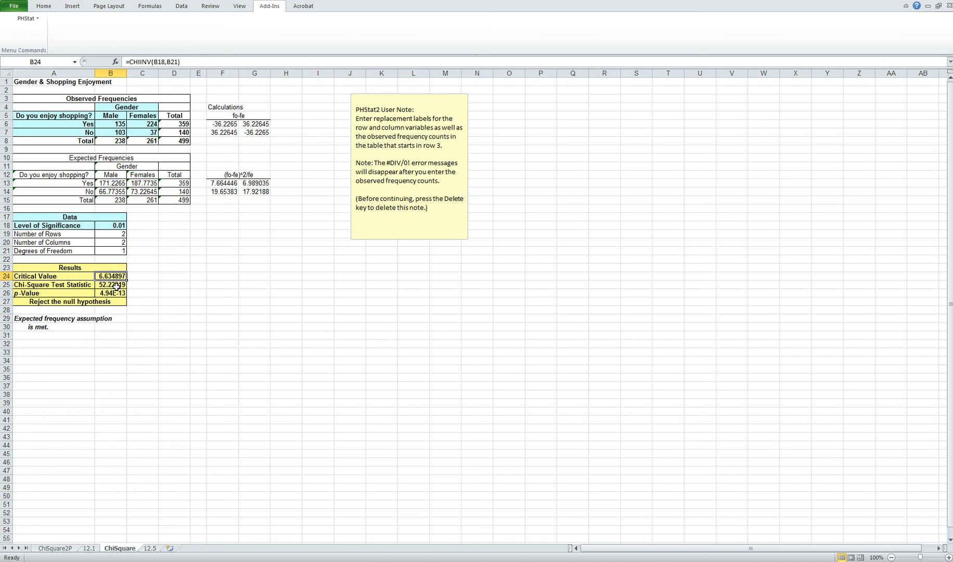
pyautogui.click(117, 285)
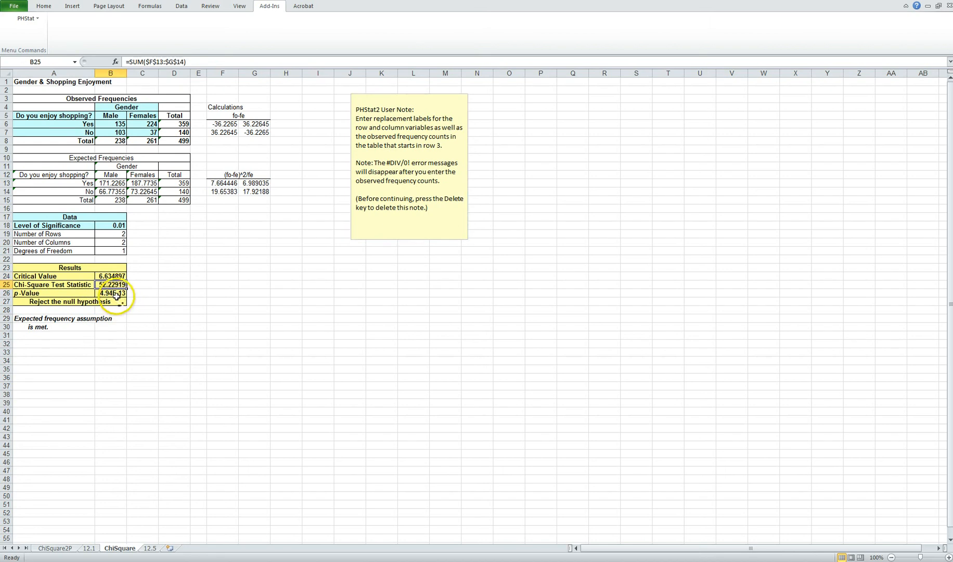
# Format the p-value result in cell B26 as a Number with 13 decimal places.
pyautogui.click(116, 293)
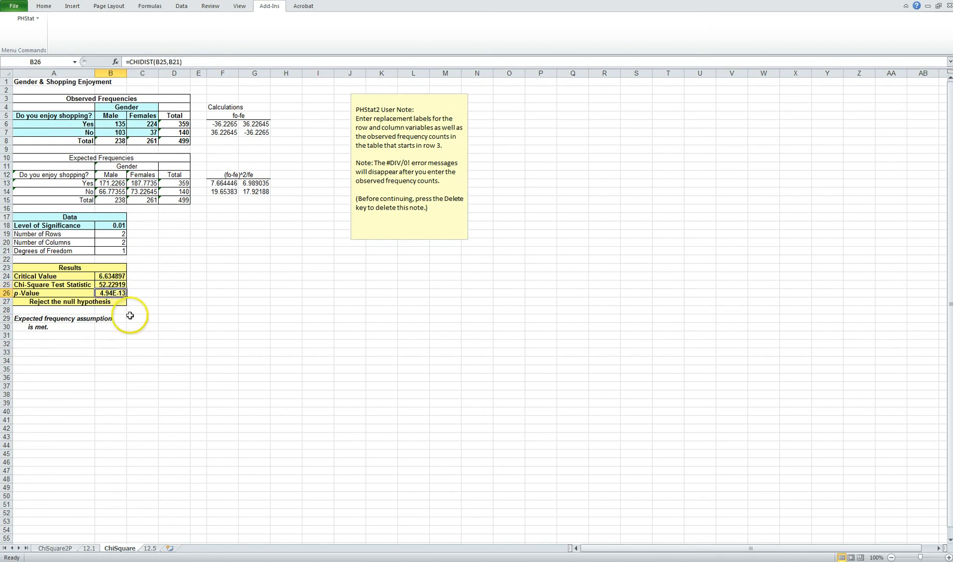
pyautogui.rightClick(114, 293)
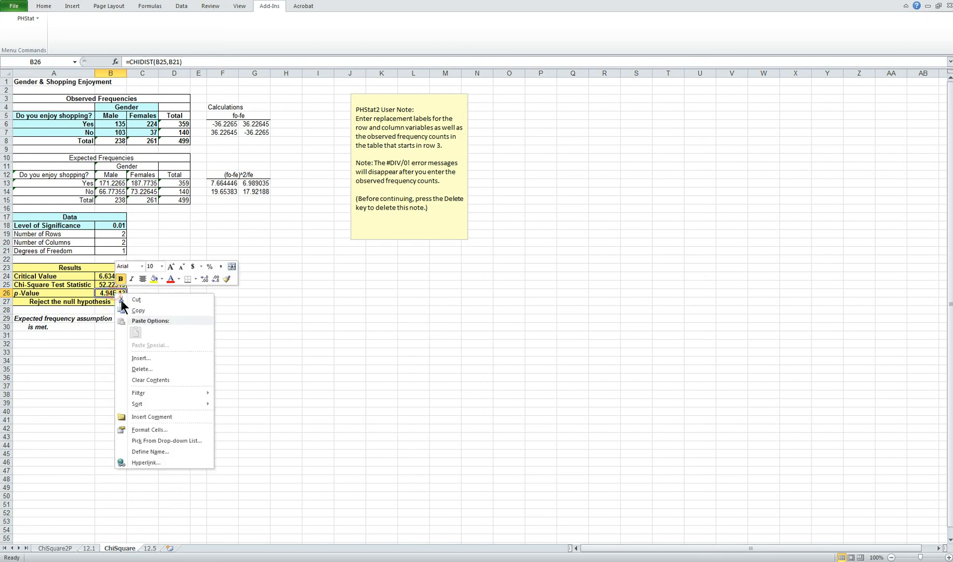
pyautogui.click(149, 430)
pyautogui.click(51, 361)
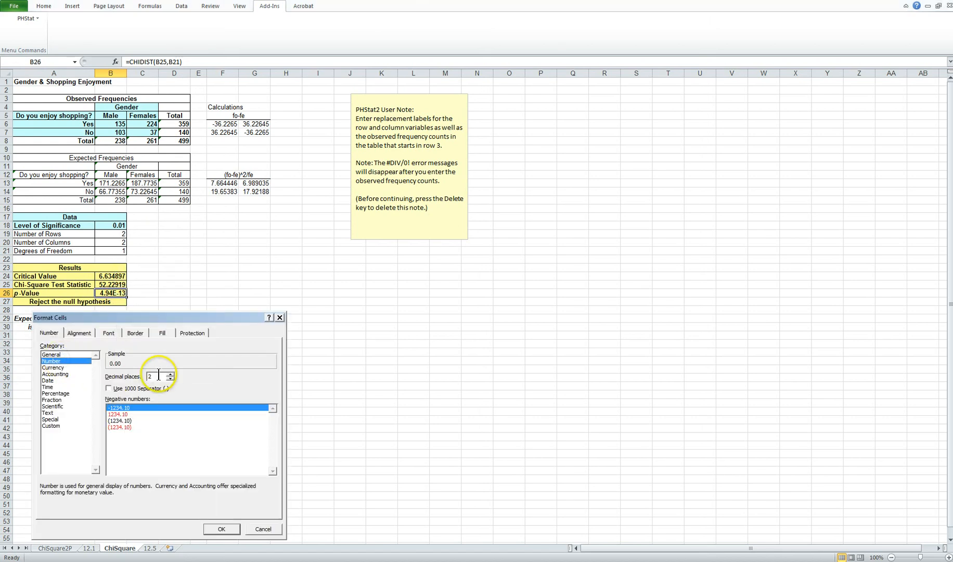
pyautogui.doubleClick(159, 375)
pyautogui.write('13')
pyautogui.press('Return')
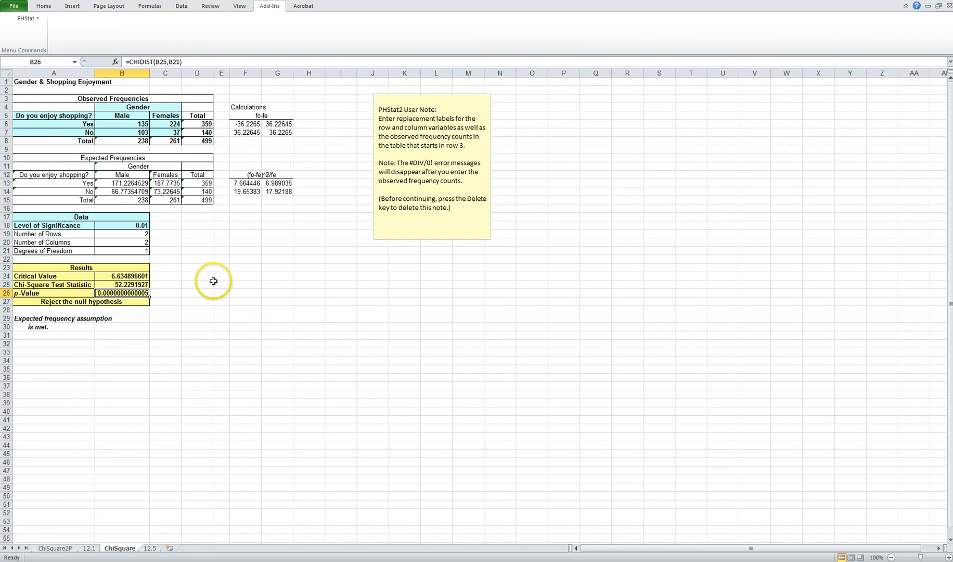
pyautogui.click(122, 327)
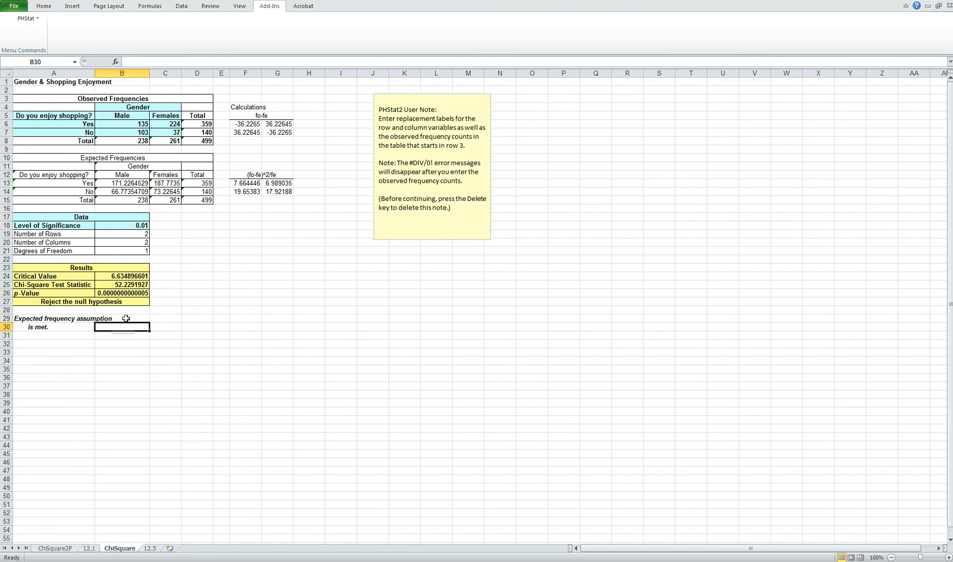
# Review the p-value, chi-square test statistic, critical value and null hypothesis decision formulas, and the level of significance.
pyautogui.click(129, 293)
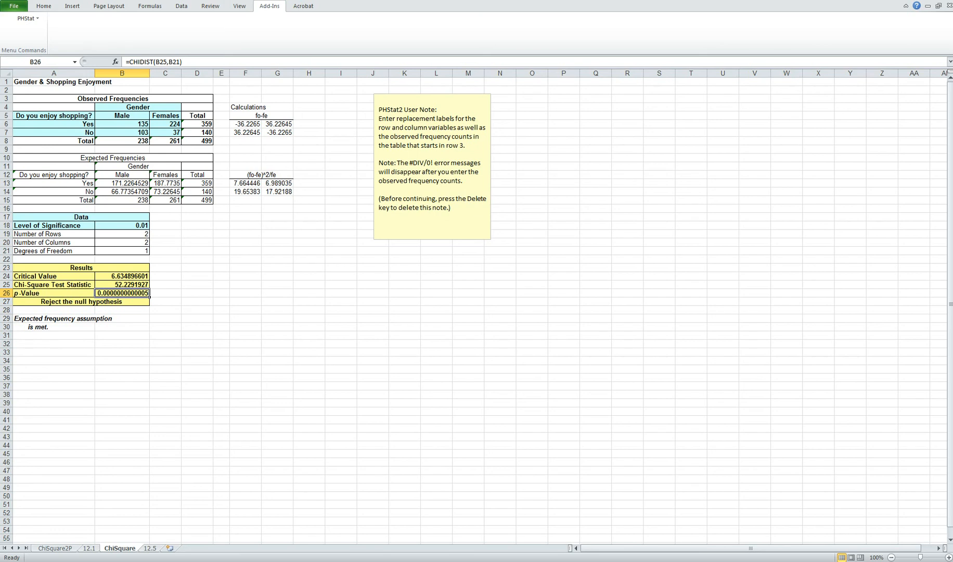
pyautogui.click(114, 283)
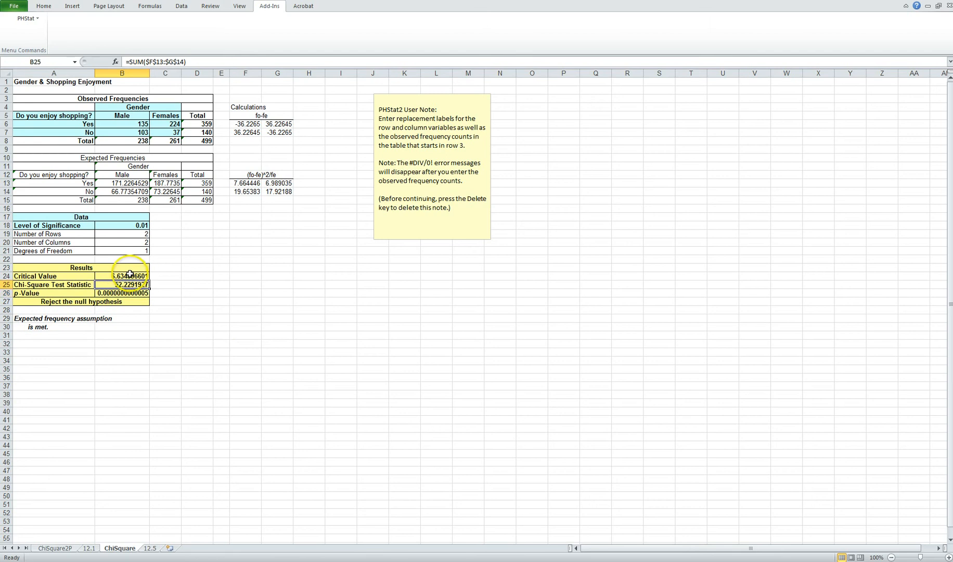
pyautogui.click(130, 275)
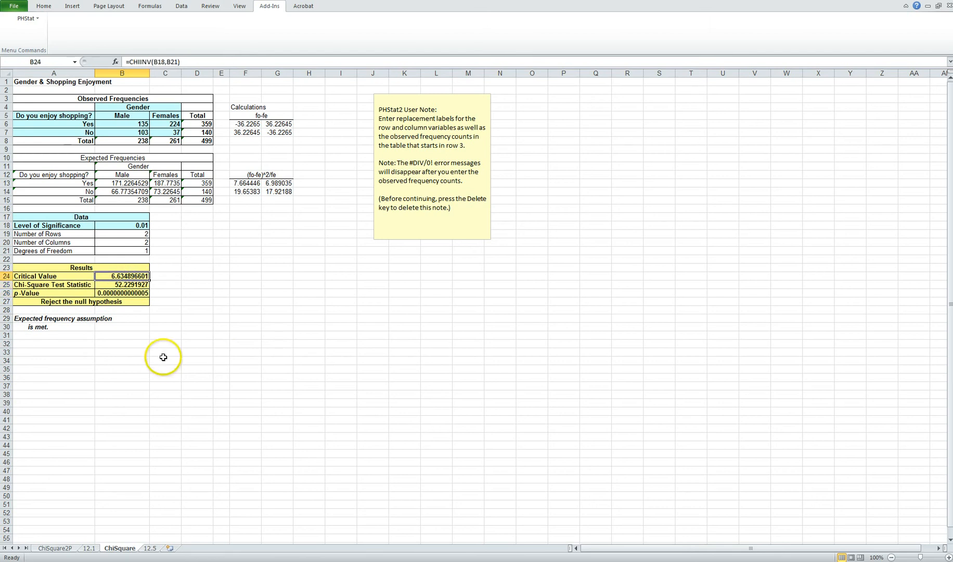
pyautogui.click(116, 305)
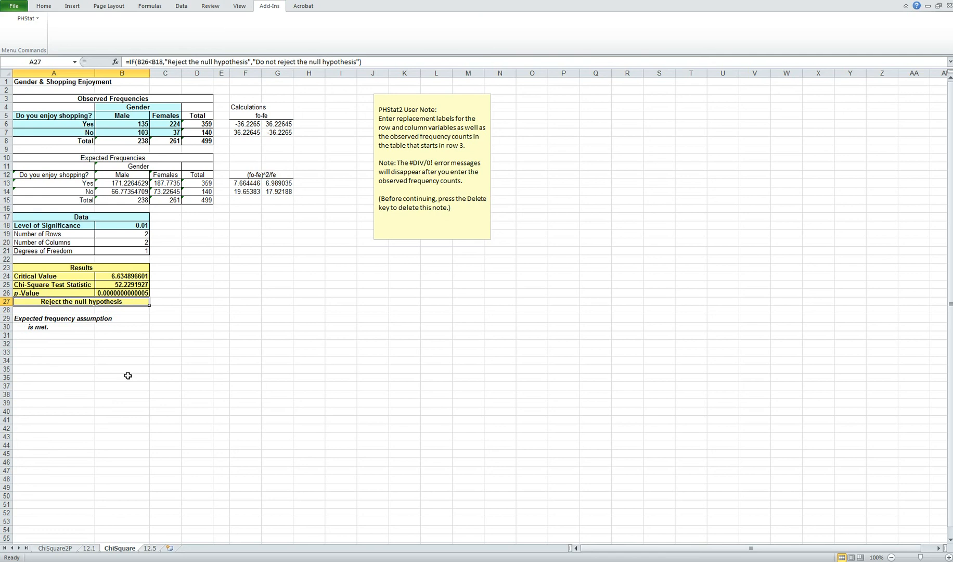
pyautogui.click(135, 226)
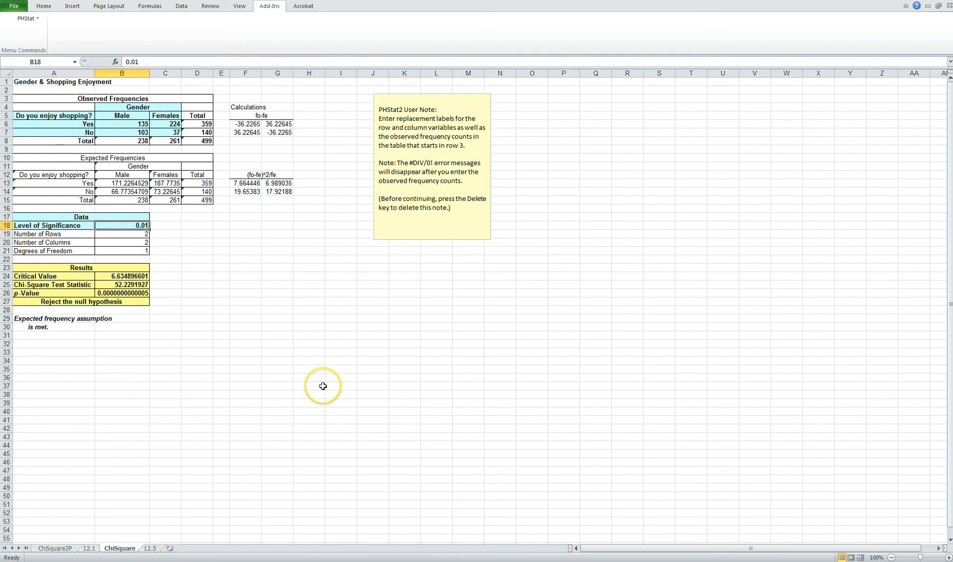